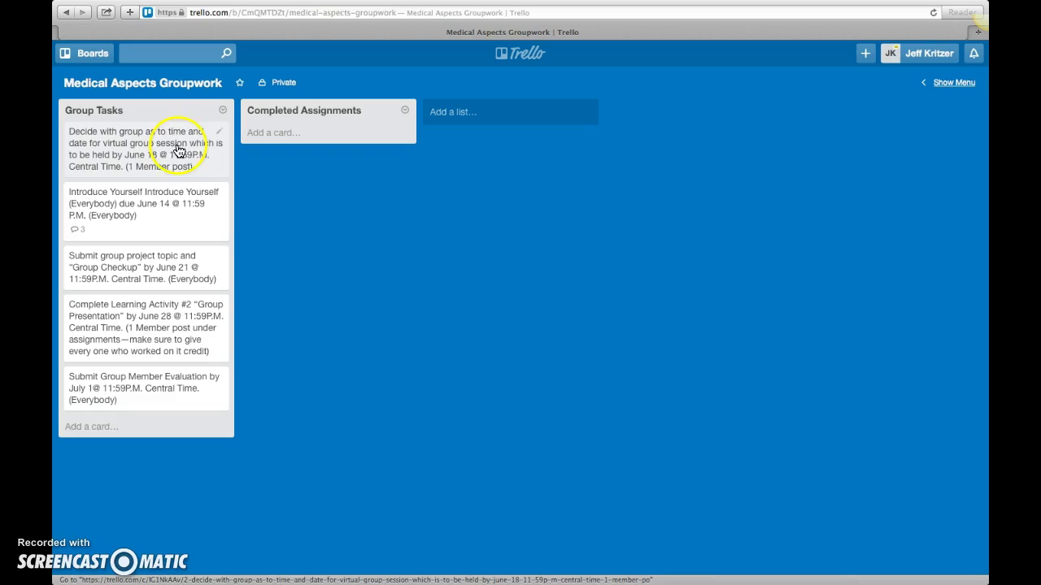
- Move the Introduce Yourself card above the virtual group session card in Group Tasks
drag(160, 222, 169, 135)
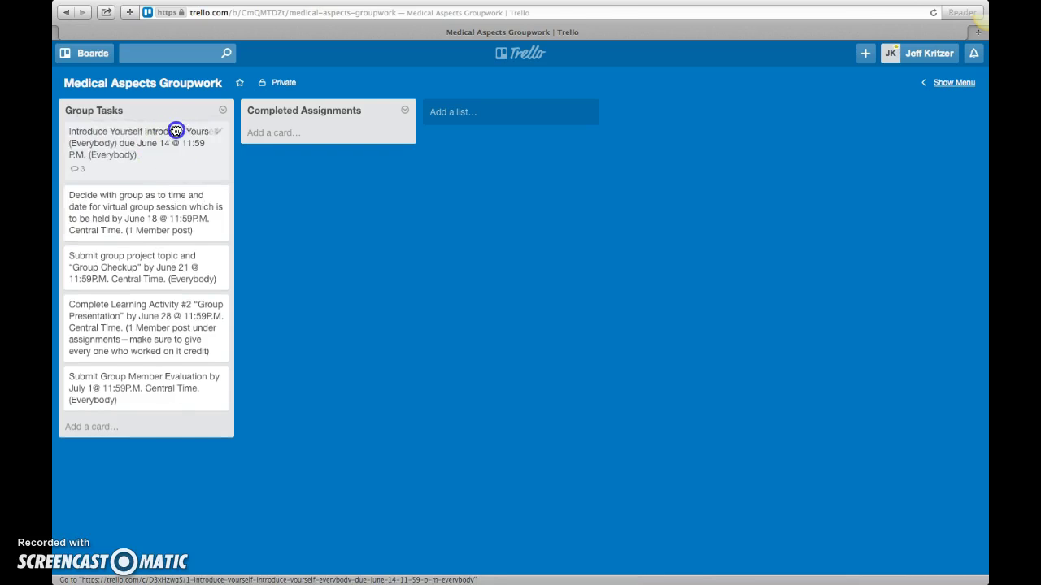
click(176, 131)
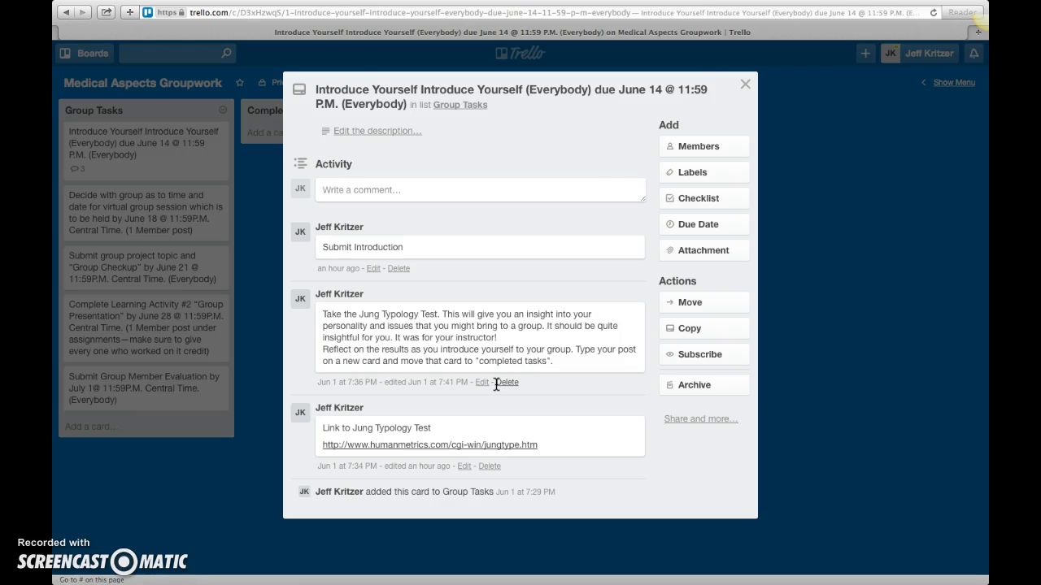
click(745, 83)
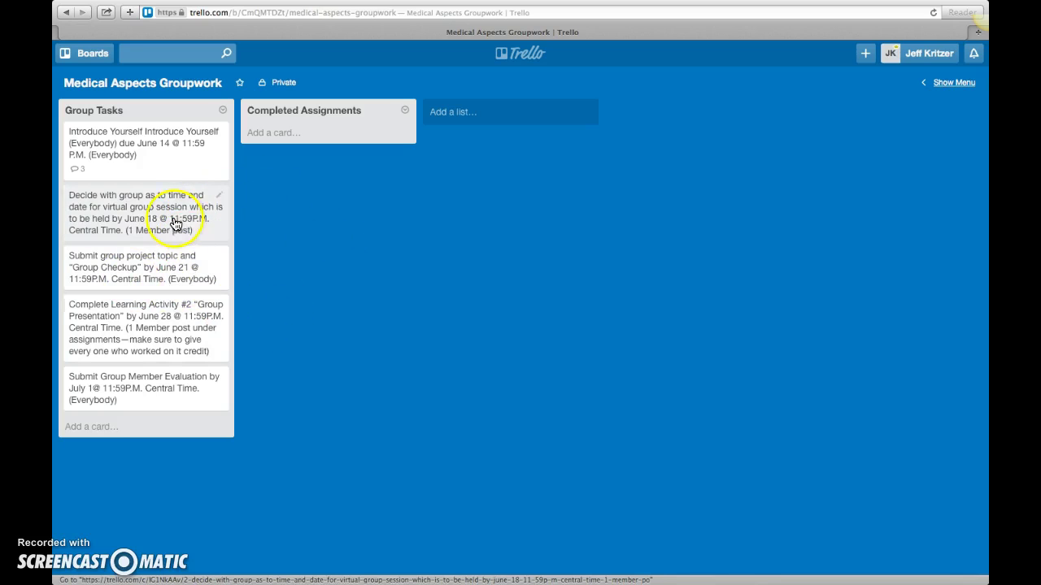
mouse_move(142, 268)
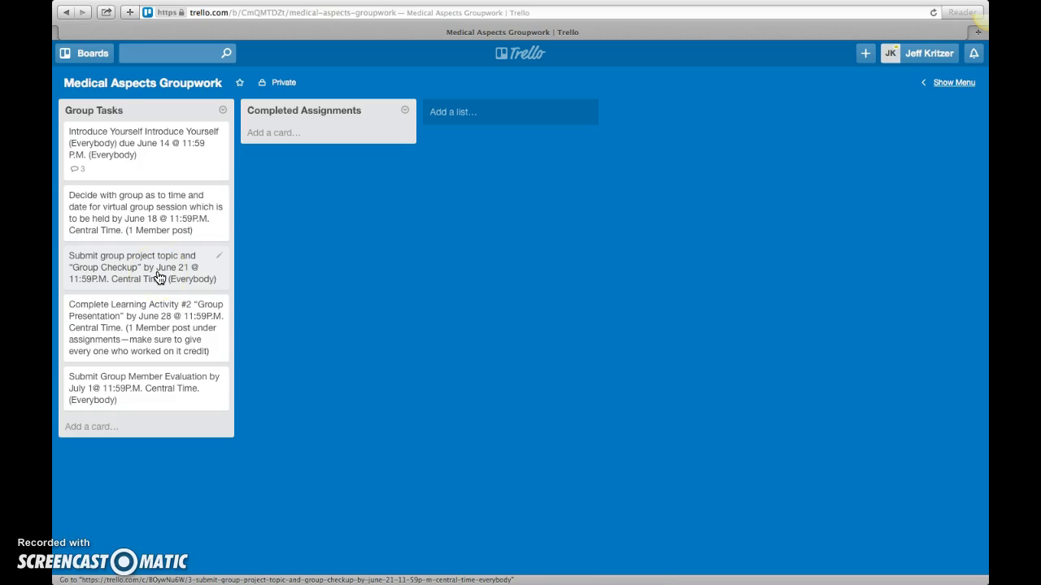
- Move the Submit group project topic card from Group Tasks into Completed Assignments
mouse_move(160, 278)
mouse_down()
mouse_move(311, 198)
mouse_move(338, 145)
mouse_up()
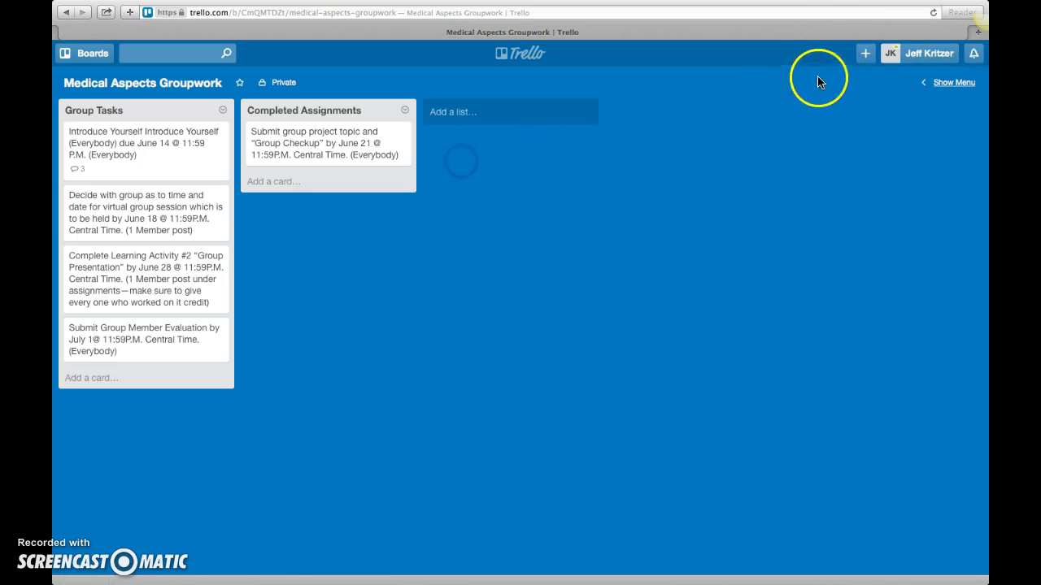
click(671, 116)
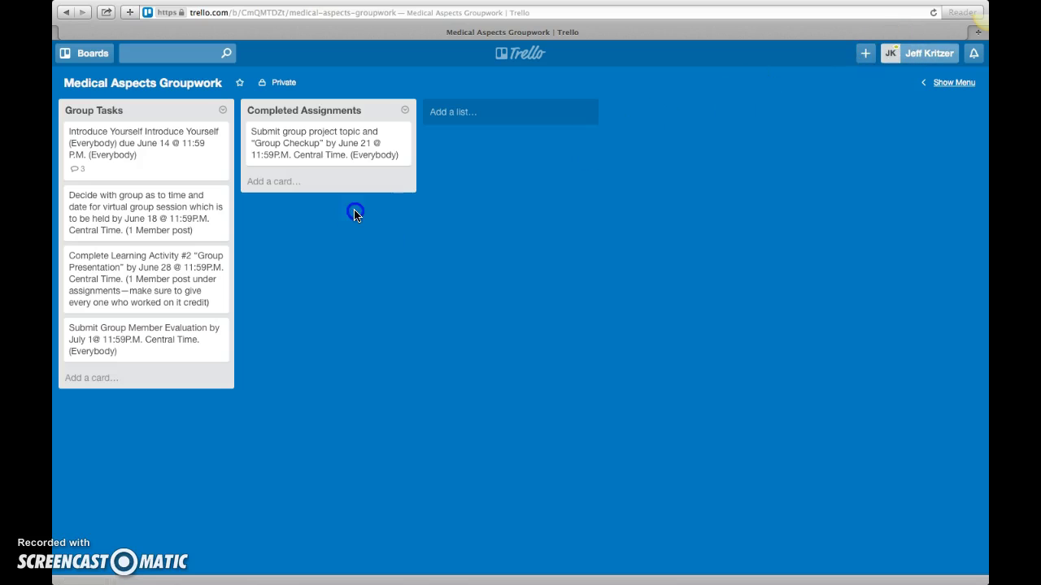
click(307, 181)
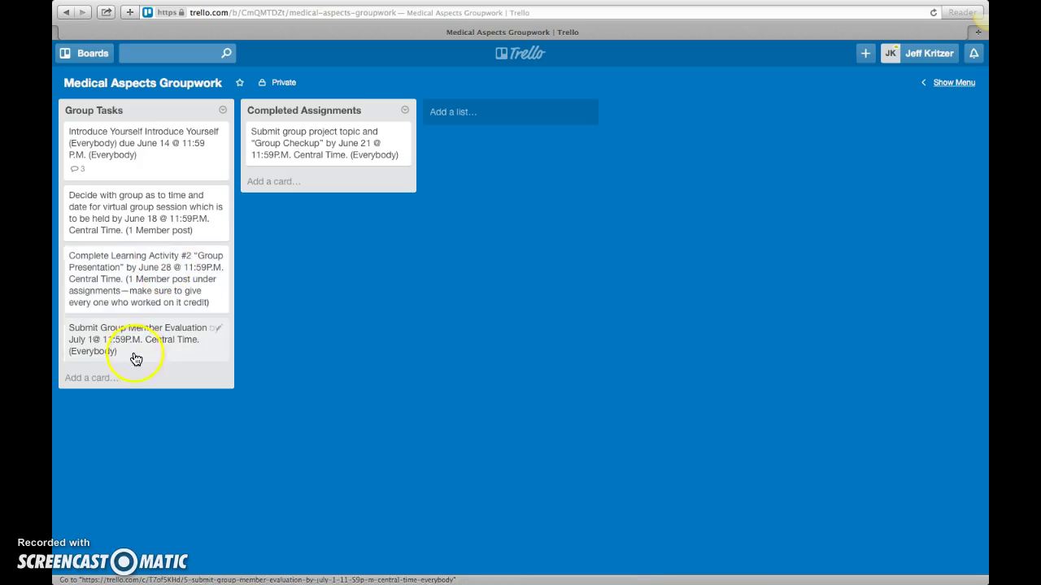
click(172, 281)
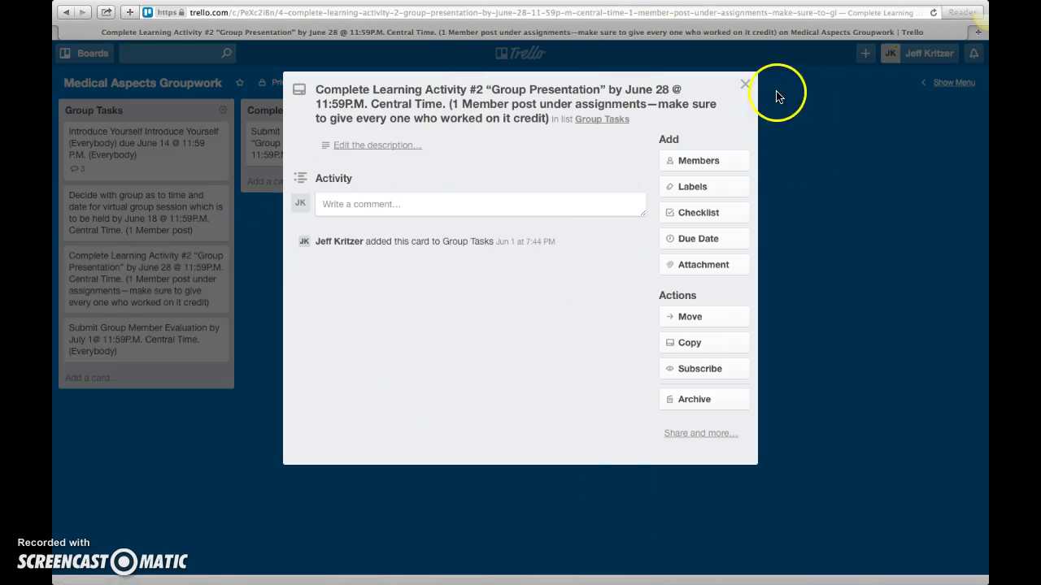
click(745, 85)
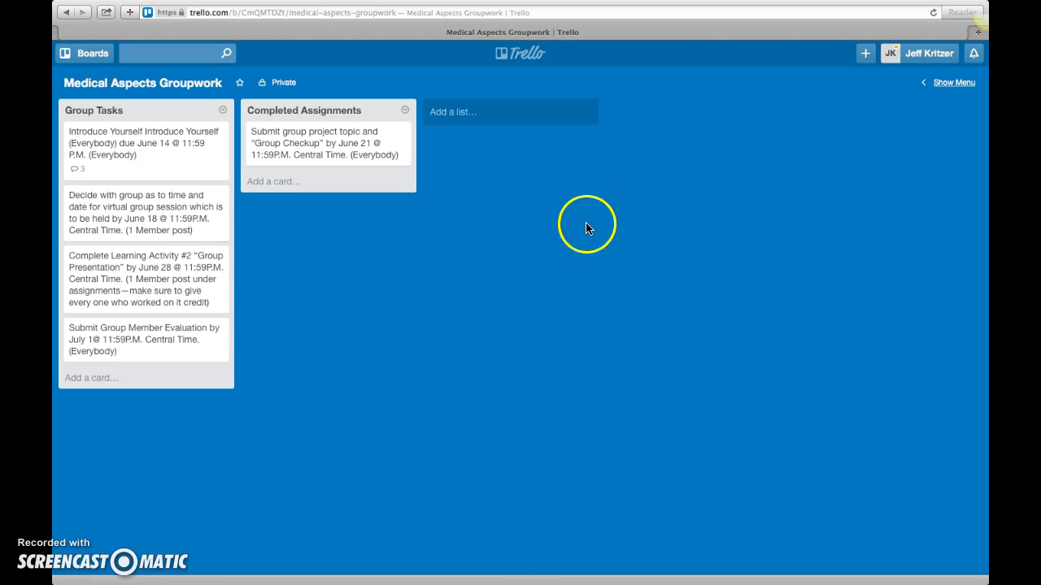
- Open the RTI Problem Solving board and gather the Johnny and dd cards into Referrals
click(81, 60)
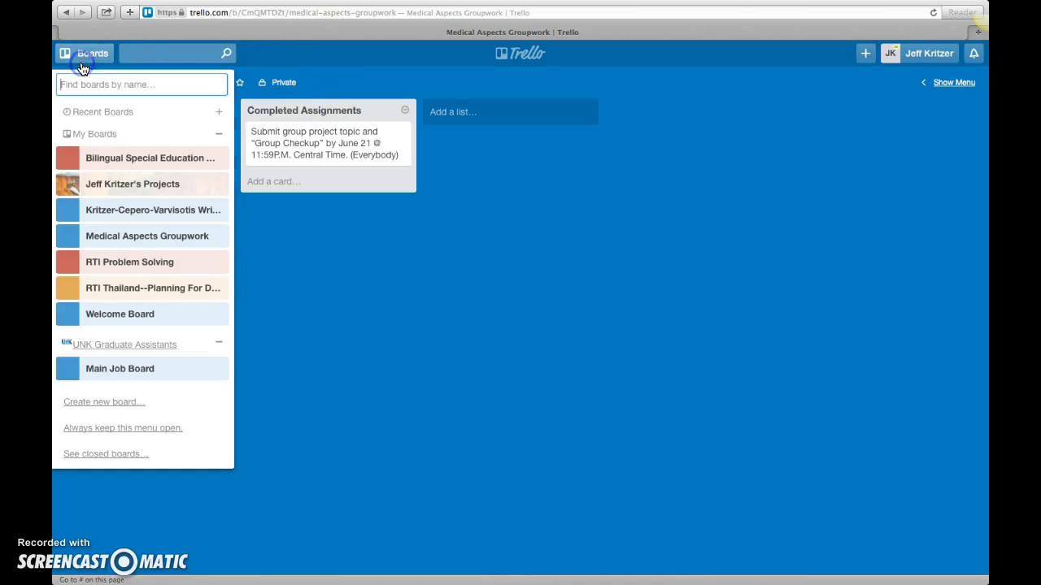
click(144, 263)
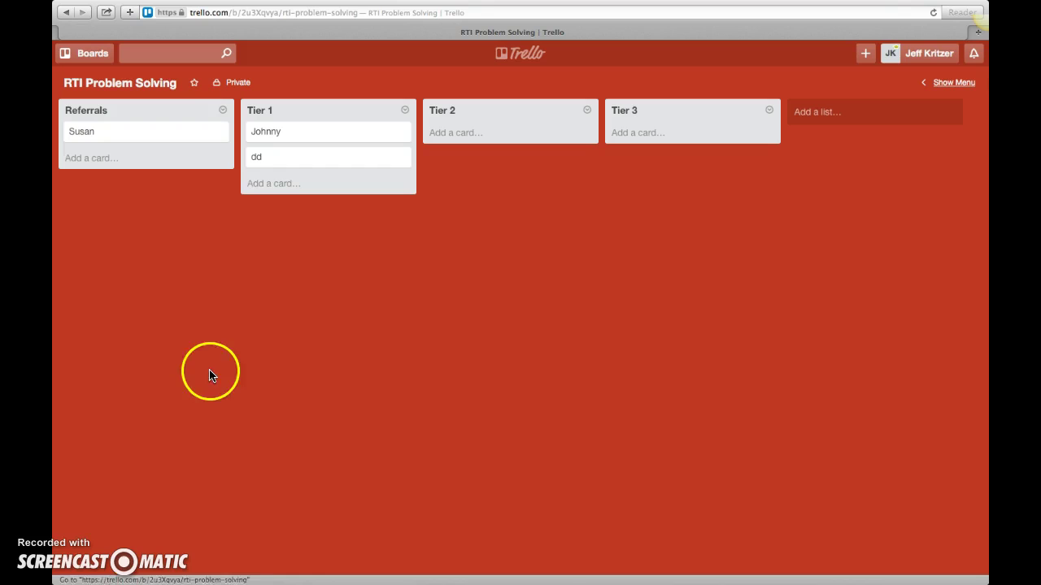
click(285, 131)
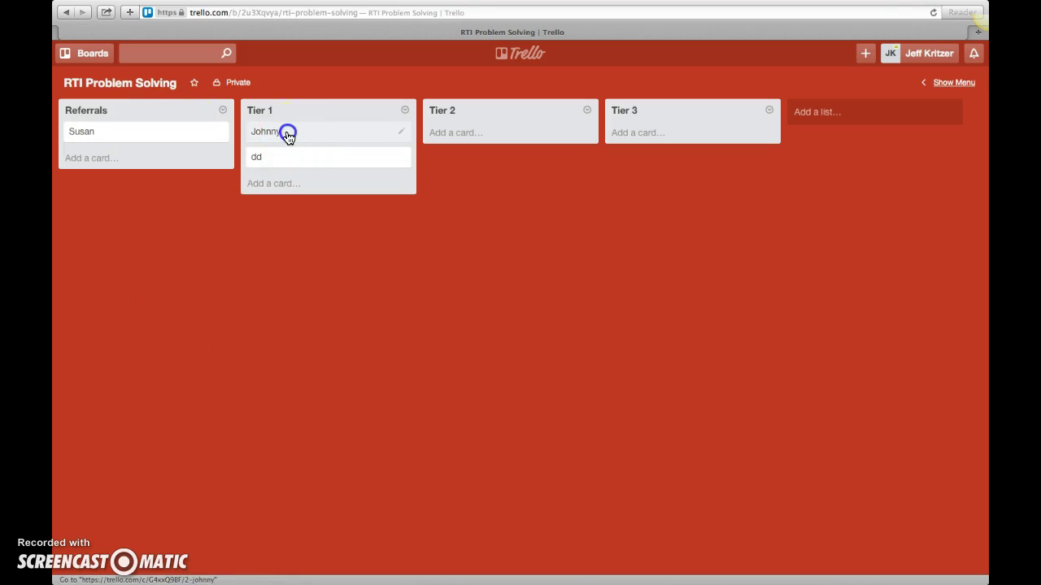
drag(277, 135, 106, 159)
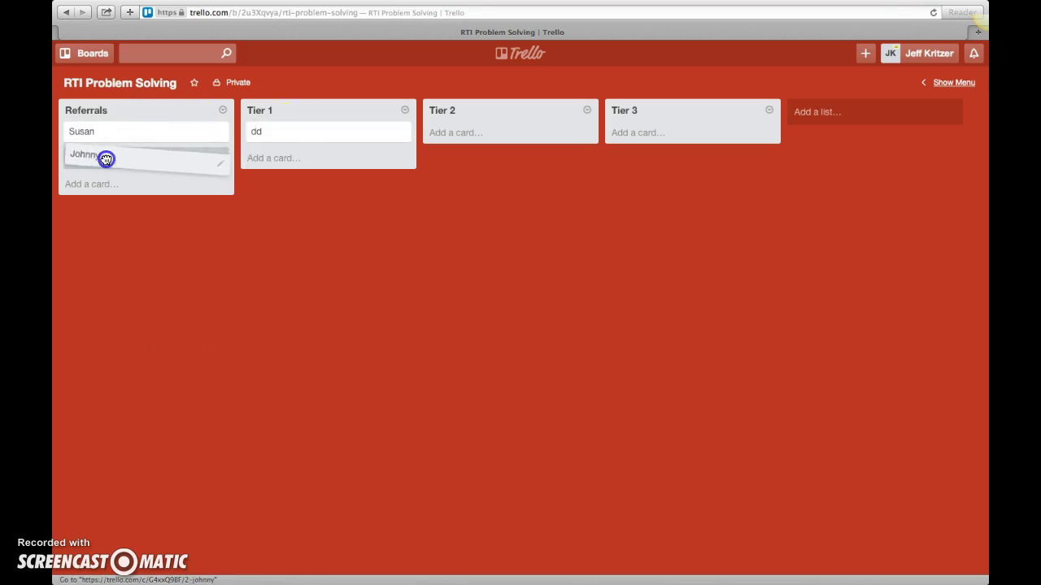
mouse_move(272, 130)
mouse_down()
mouse_move(82, 183)
mouse_move(88, 158)
mouse_up()
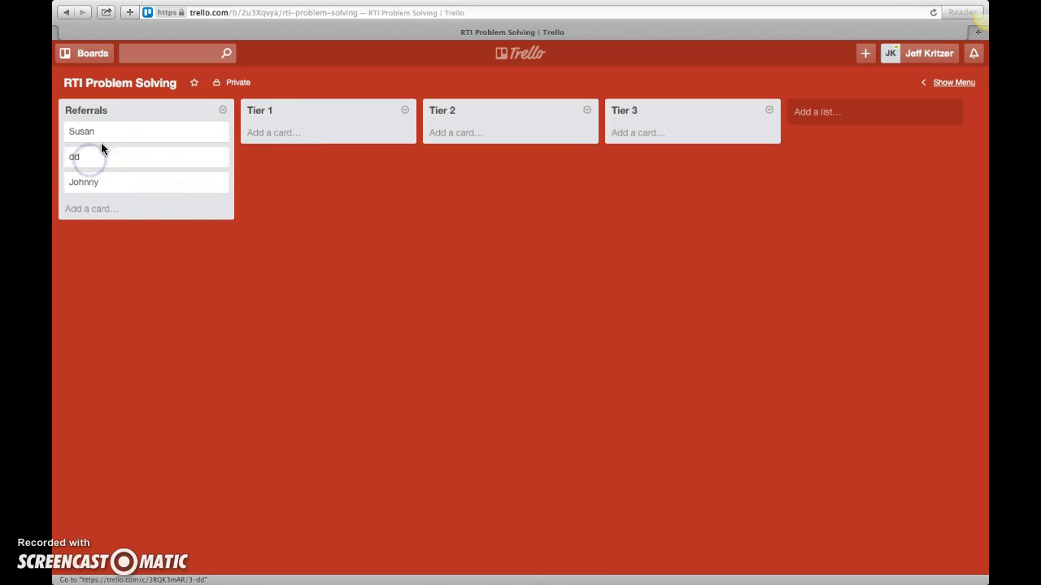
- Check Susan's card, then place Johnny in Tier 1 and Susan in Tier 2
click(120, 135)
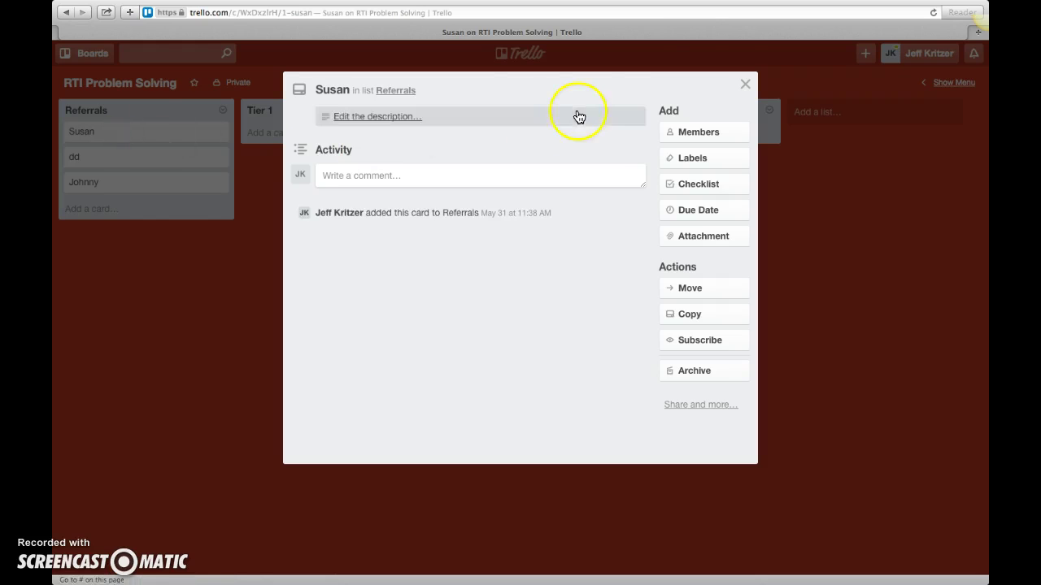
click(745, 84)
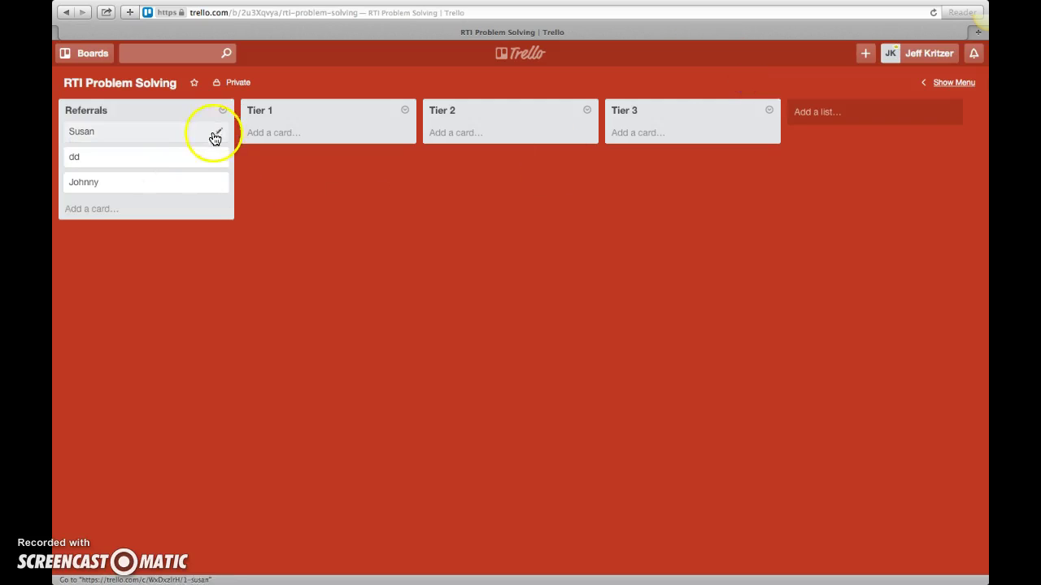
drag(175, 138, 329, 133)
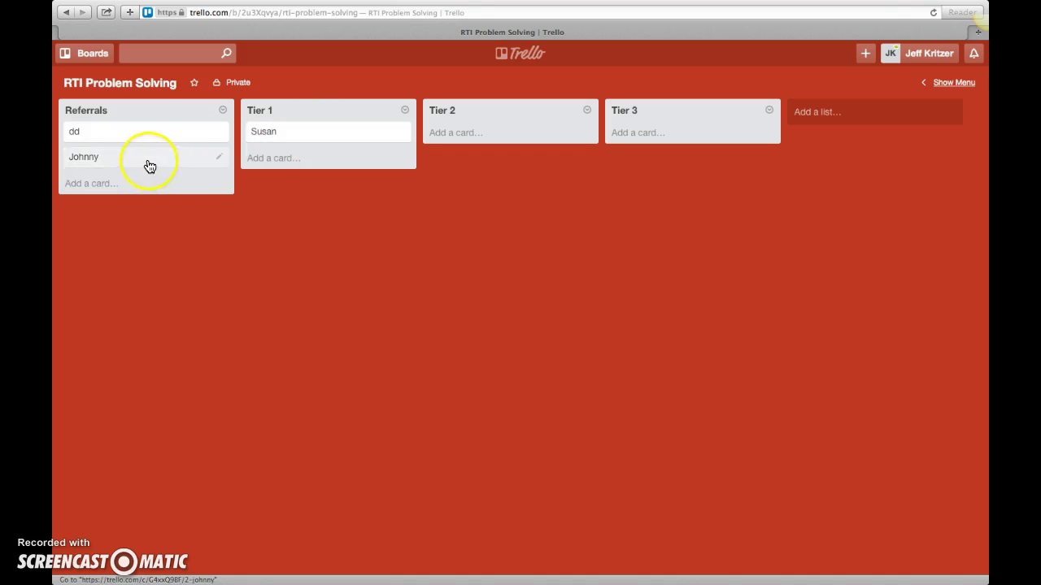
mouse_move(149, 160)
mouse_down()
mouse_move(281, 152)
mouse_move(331, 167)
mouse_up()
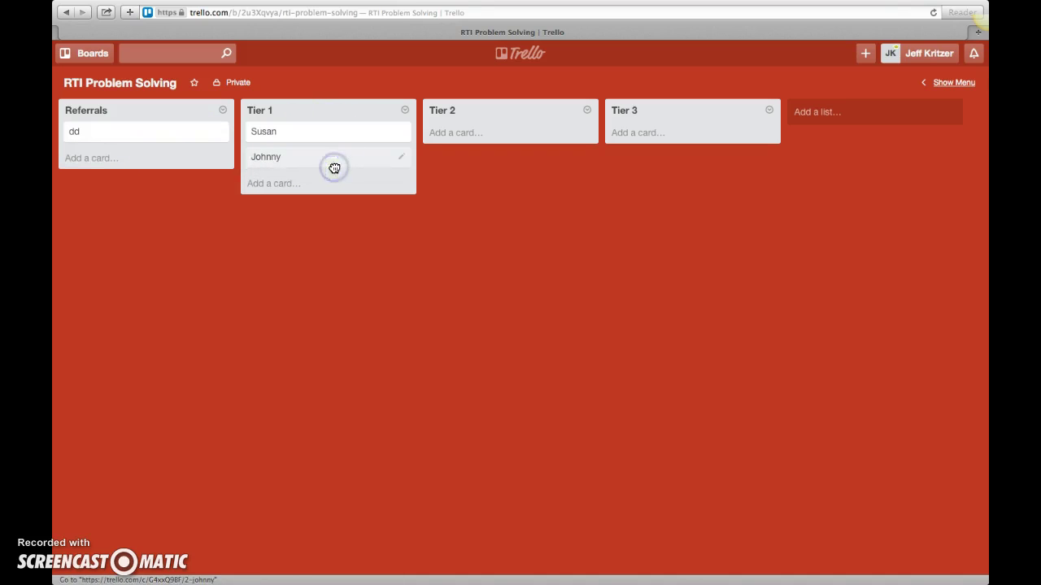
drag(358, 135, 549, 130)
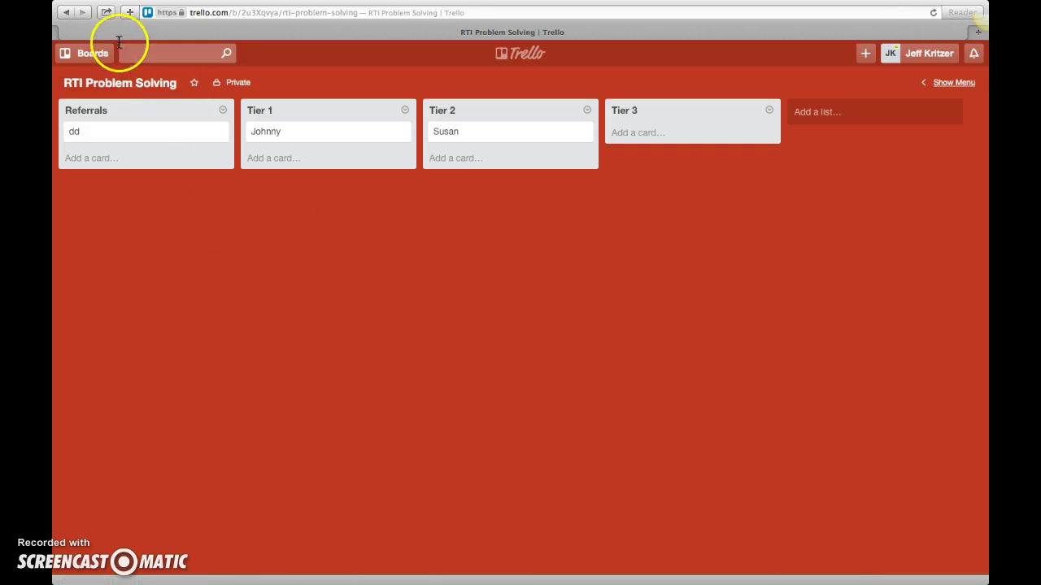
- Switch to the personal projects board and apply the dark grey texture background
click(90, 54)
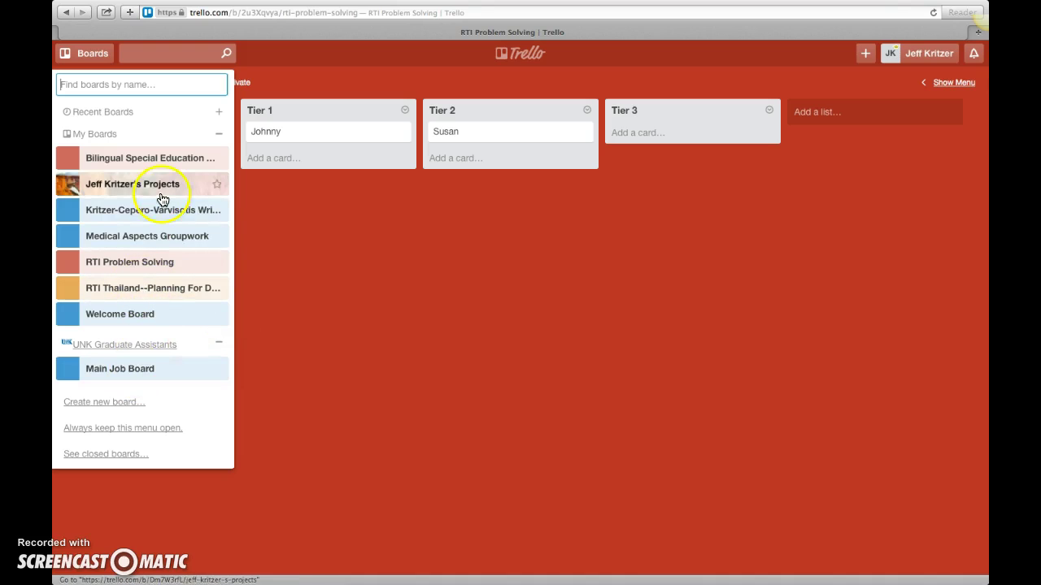
click(114, 185)
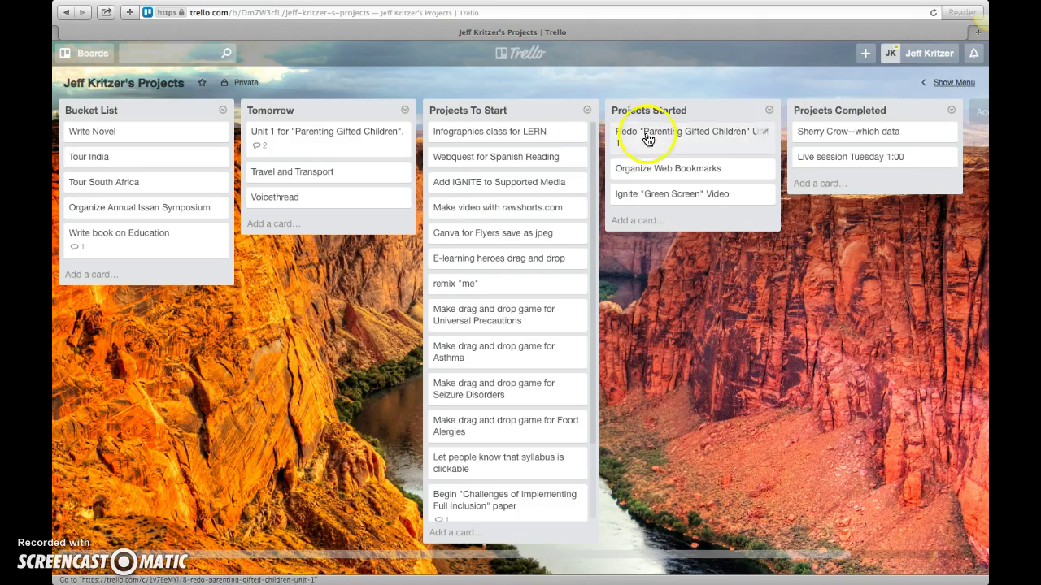
click(962, 86)
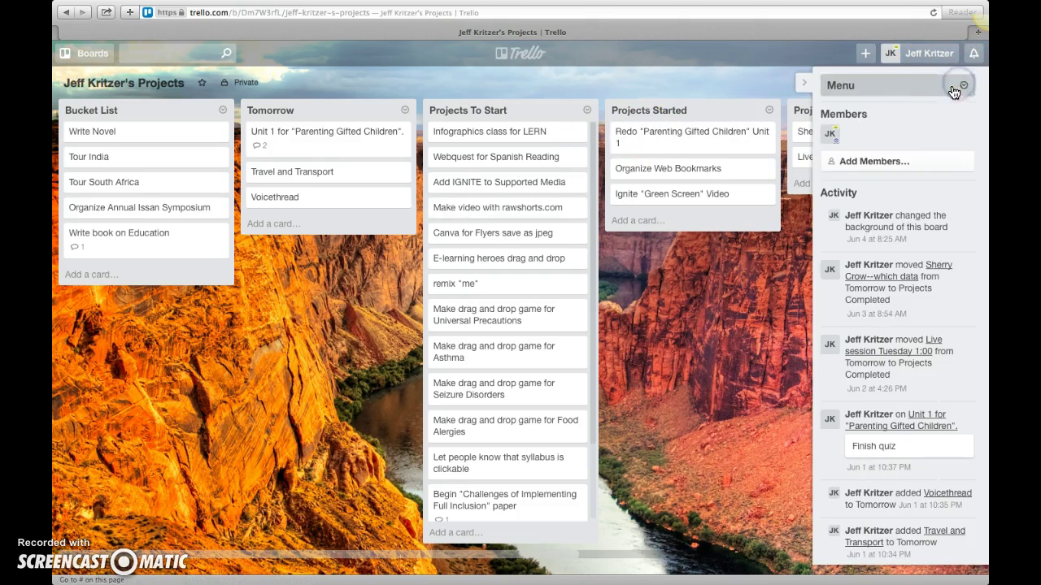
click(877, 87)
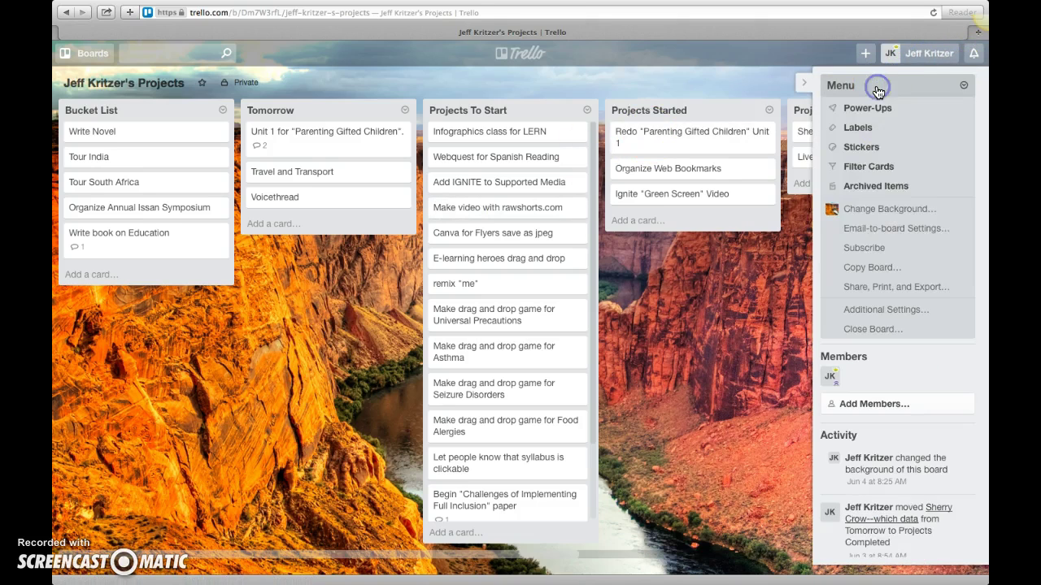
click(869, 208)
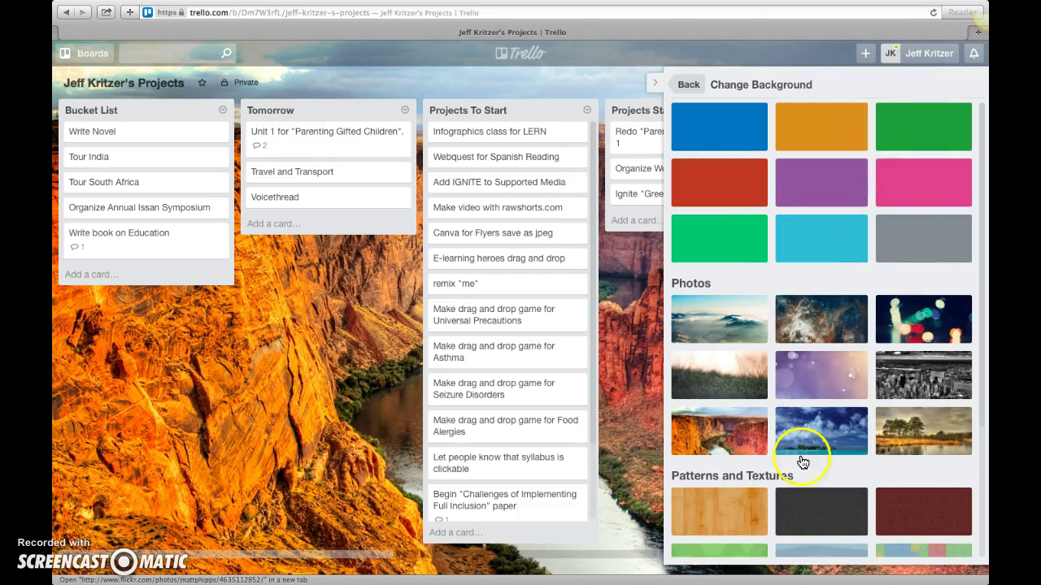
click(795, 498)
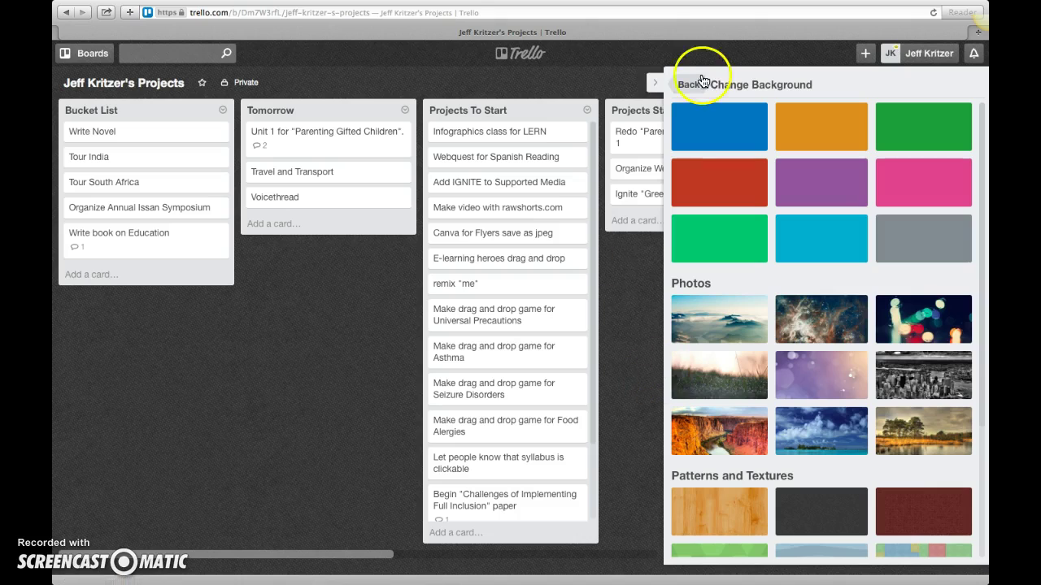
click(658, 84)
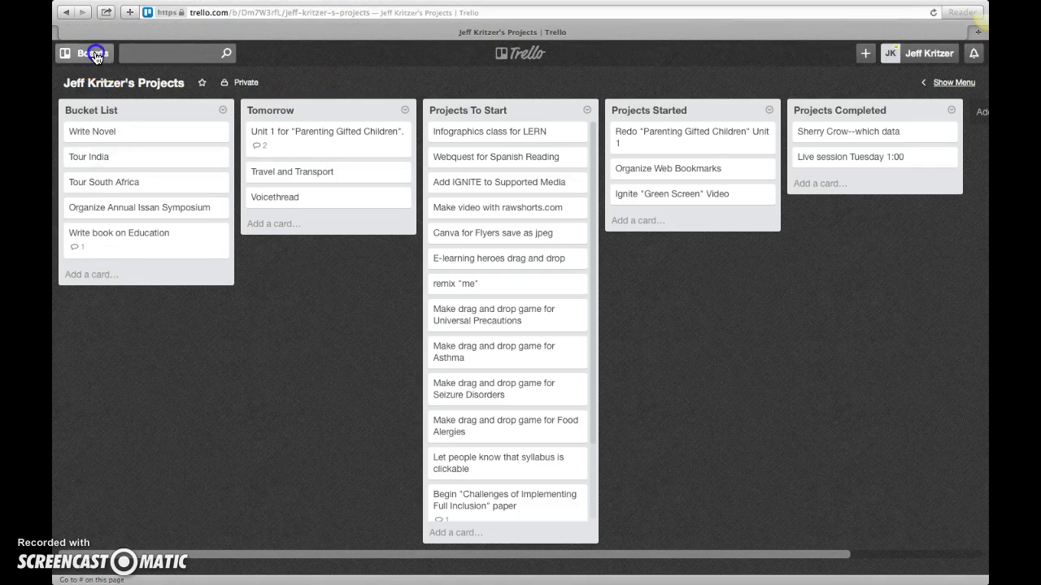
- Glance at the boards list, close it, and leave full screen
click(96, 56)
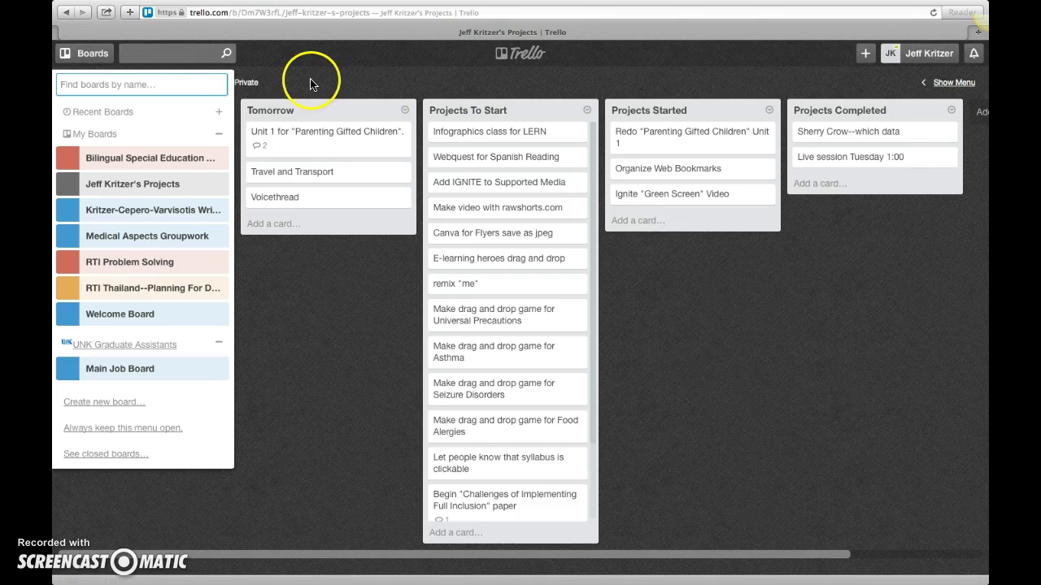
click(340, 79)
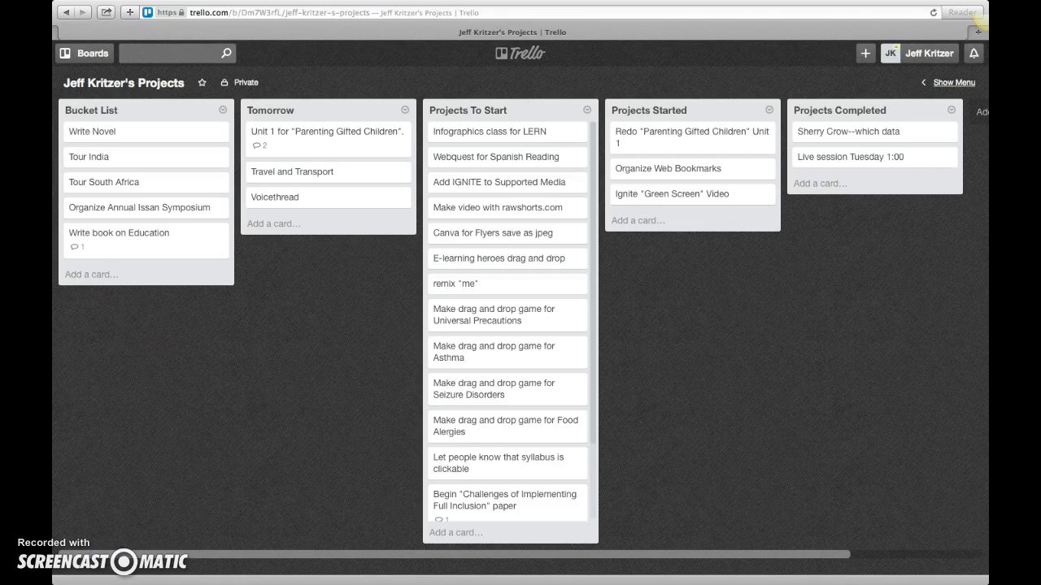
click(977, 8)
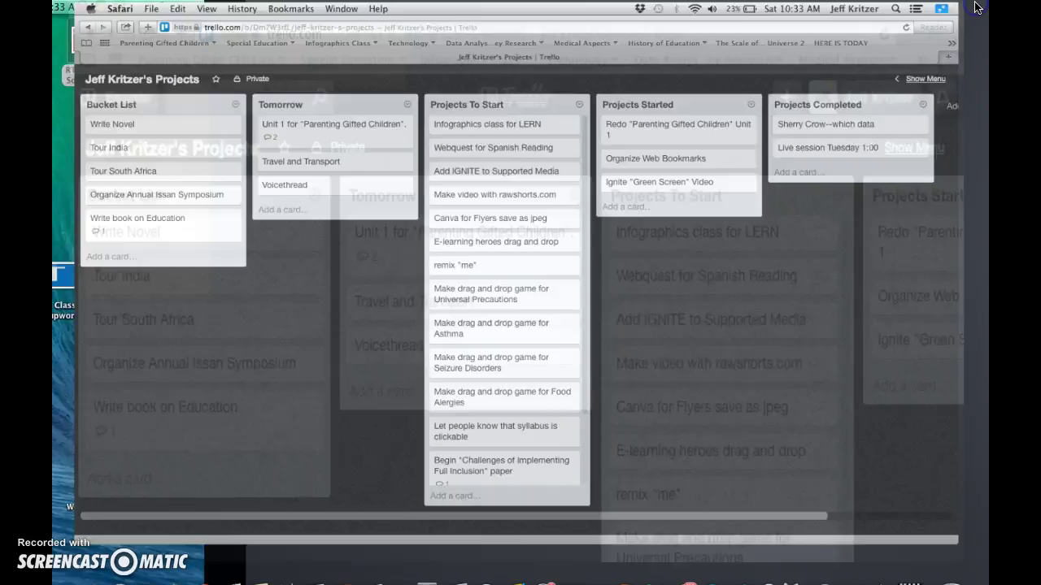